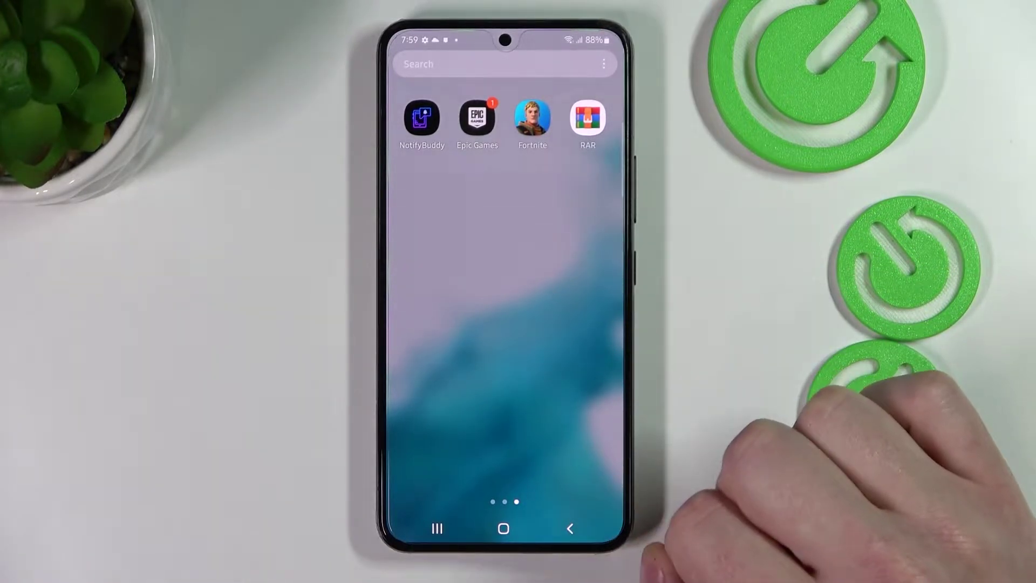
- Launch RAR and browse into DCIM/Camera, where pictures.rar is stored
{"action": "left_click", "coordinate": [588, 119]}
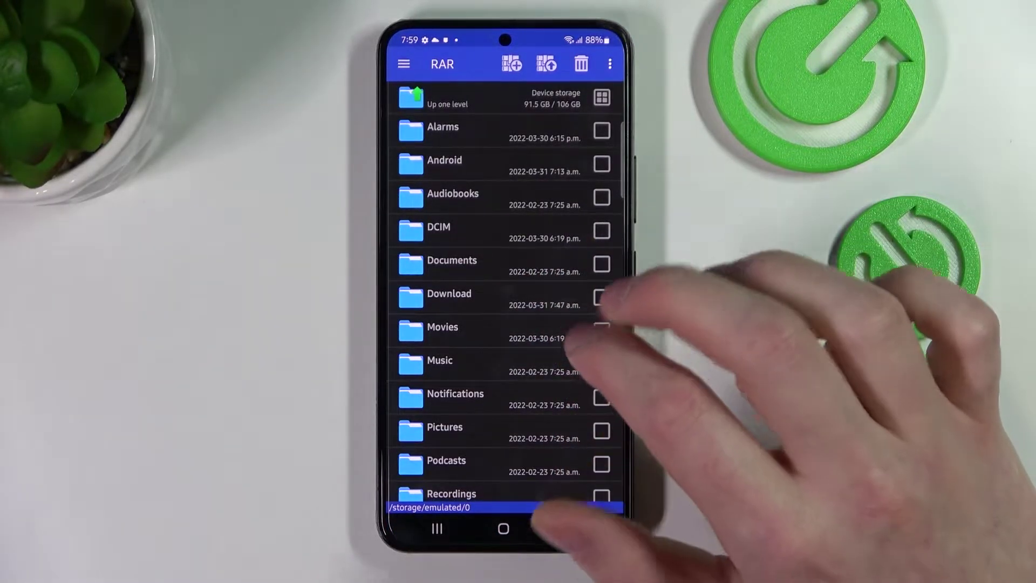
{"action": "scroll", "coordinate": [502, 308], "scroll_direction": "down", "scroll_amount": 1}
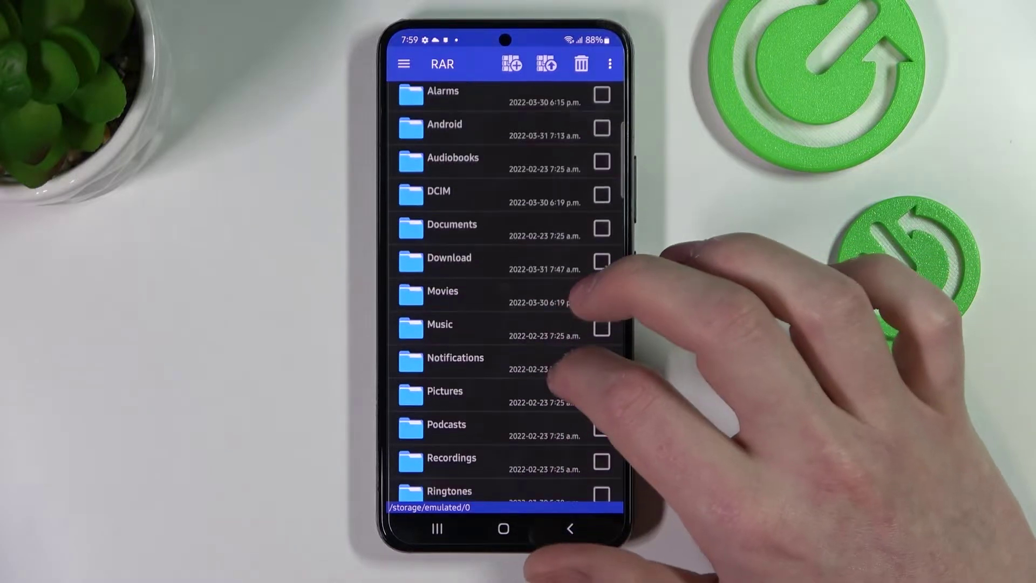
{"action": "scroll", "coordinate": [503, 308], "scroll_direction": "up", "scroll_amount": 1}
{"action": "left_click", "coordinate": [601, 231]}
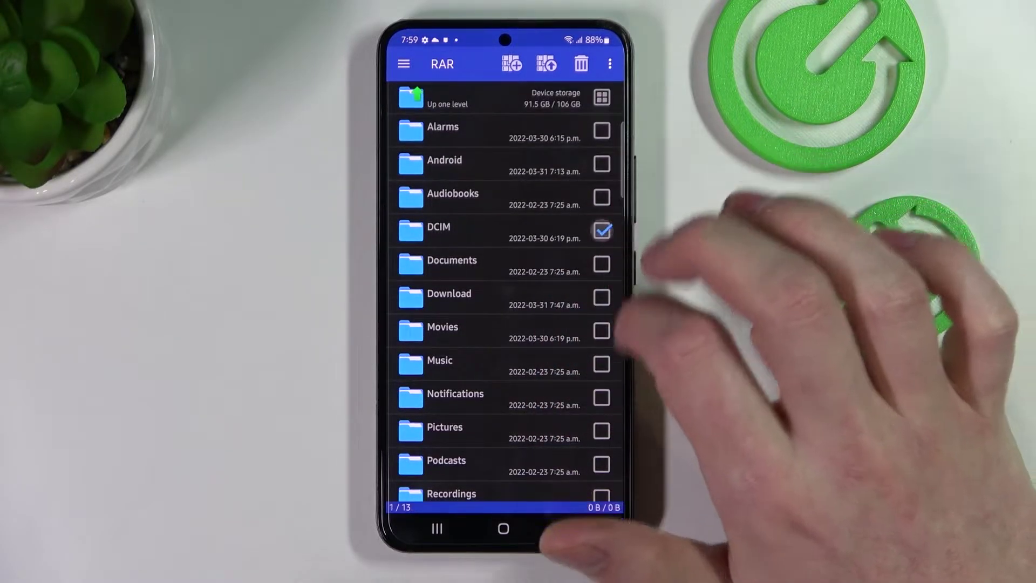
{"action": "left_click", "coordinate": [438, 229]}
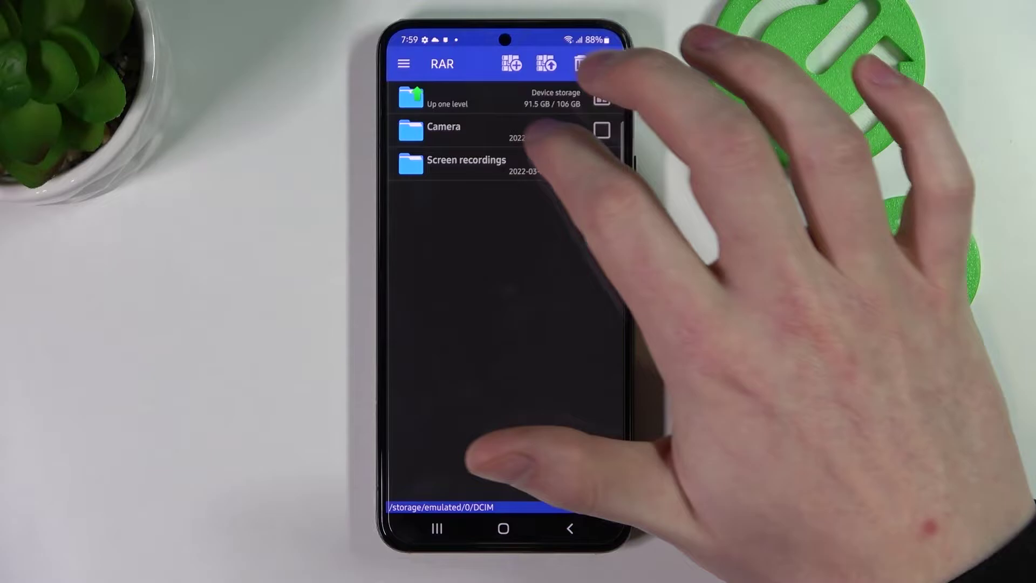
{"action": "left_click", "coordinate": [441, 126]}
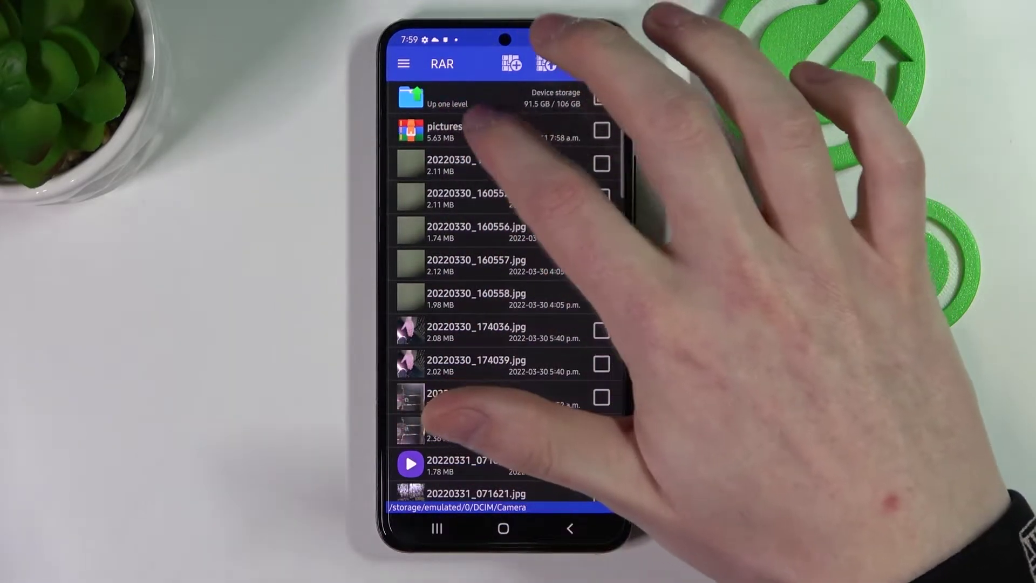
- Open pictures.rar, select all three JPGs, and start extracting them
{"action": "left_click", "coordinate": [451, 130]}
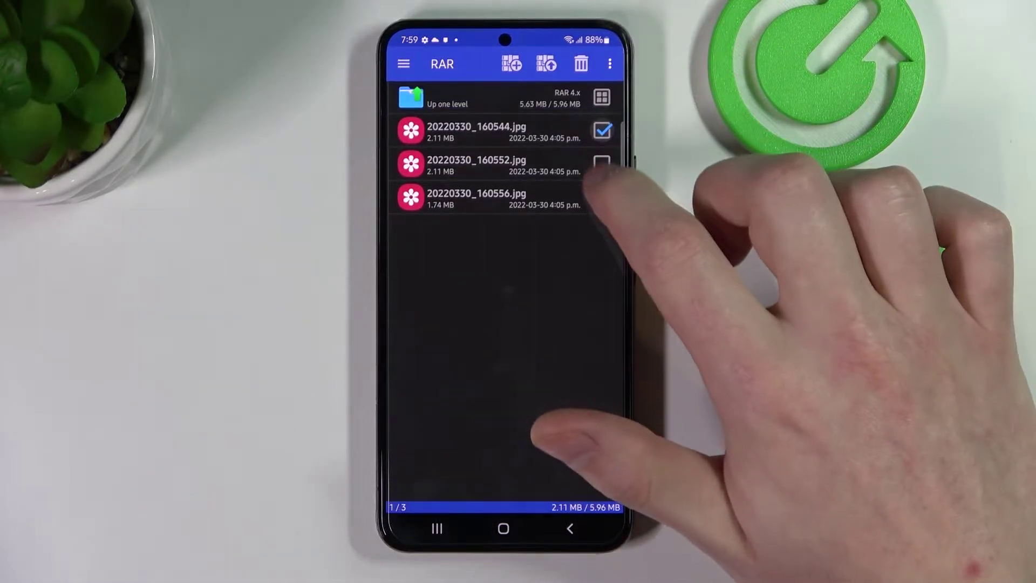
{"action": "left_click", "coordinate": [602, 197]}
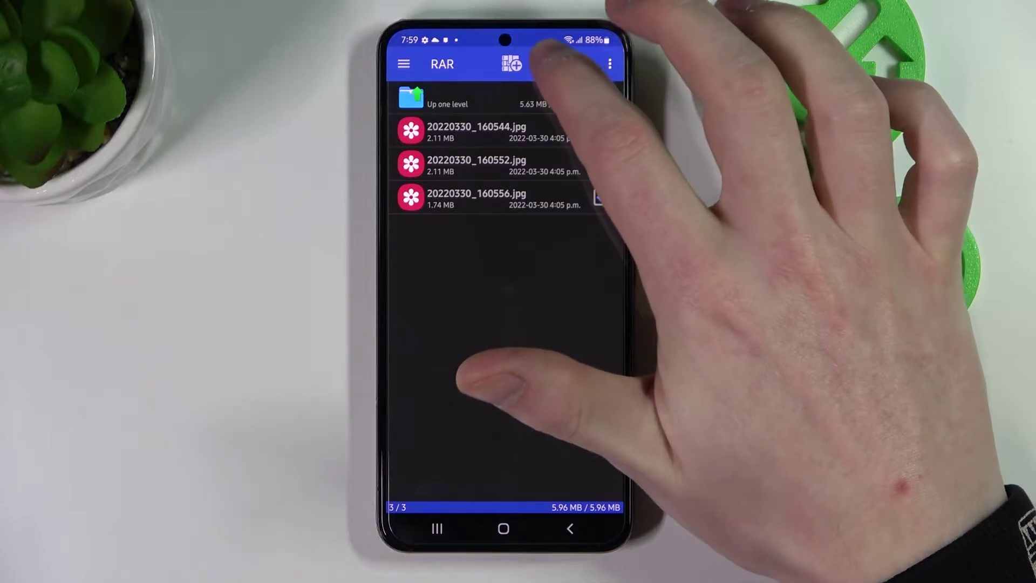
{"action": "left_click", "coordinate": [558, 64]}
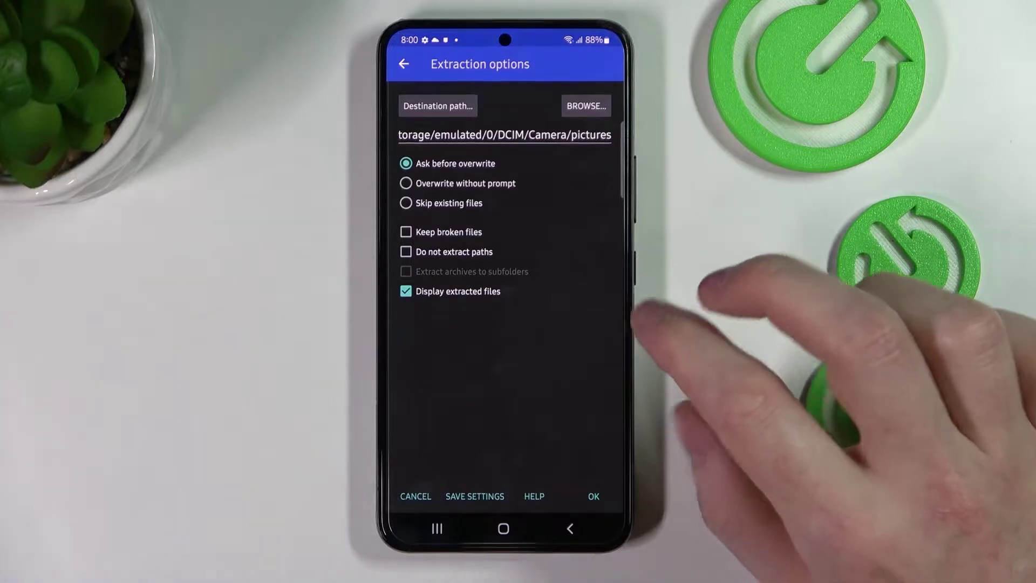
- Append /hardpics to the Camera/pictures extraction destination path
{"action": "left_click", "coordinate": [587, 134]}
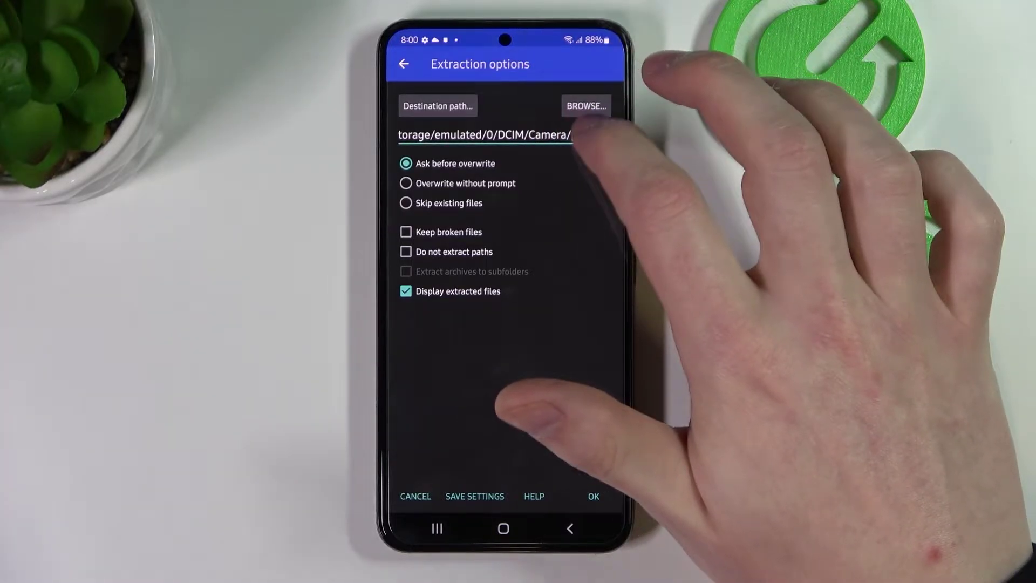
{"action": "left_click", "coordinate": [603, 134]}
{"action": "type", "text": "pictures"}
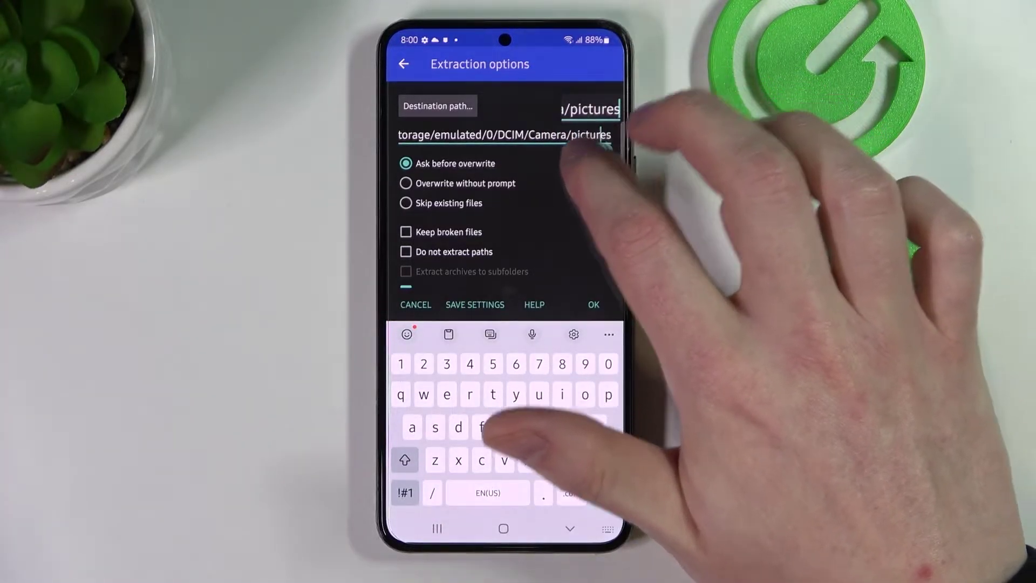
{"action": "left_click_drag", "start_coordinate": [603, 138], "coordinate": [611, 138]}
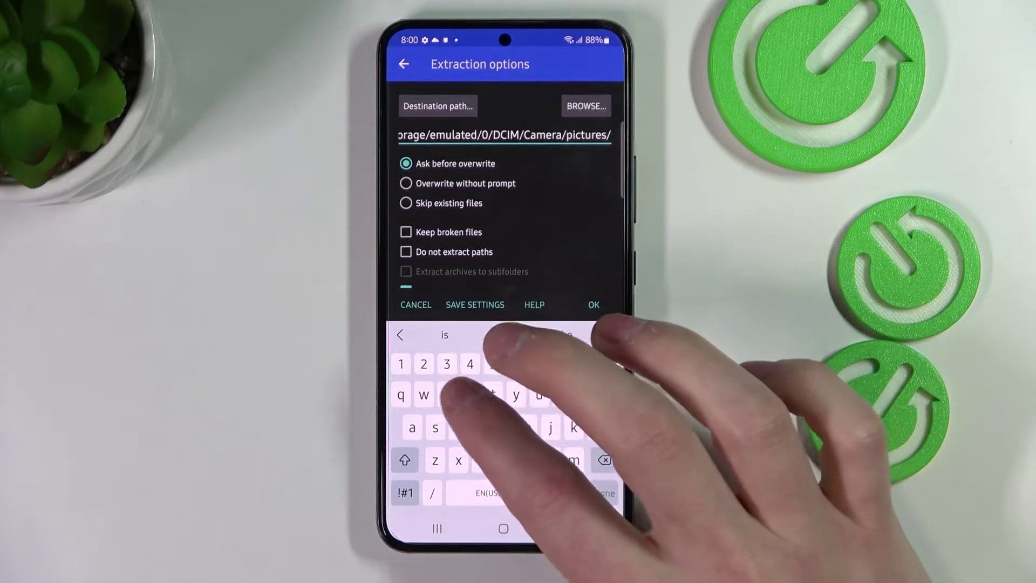
{"action": "type", "text": "a"}
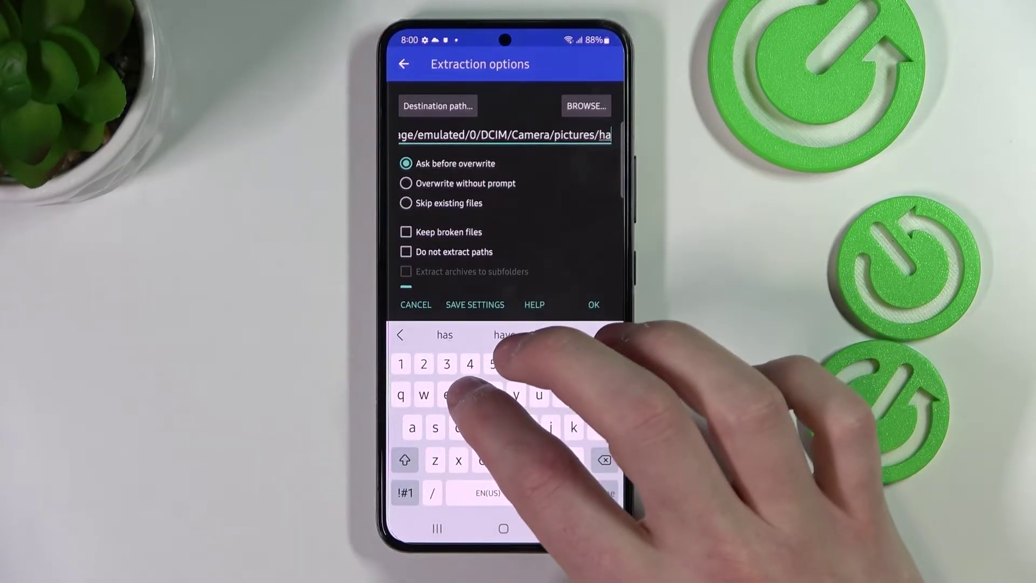
{"action": "type", "text": "rdpics"}
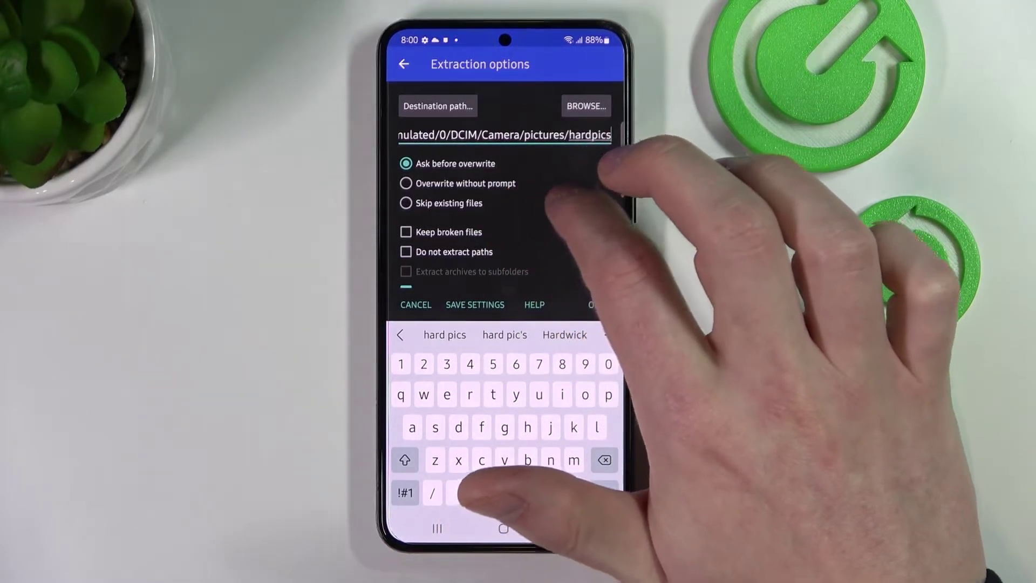
{"action": "scroll", "coordinate": [505, 211], "scroll_direction": "down", "scroll_amount": 1}
- Leave the overwrite mode on ask-before-overwriting and hide the keyboard
{"action": "left_click", "coordinate": [429, 190]}
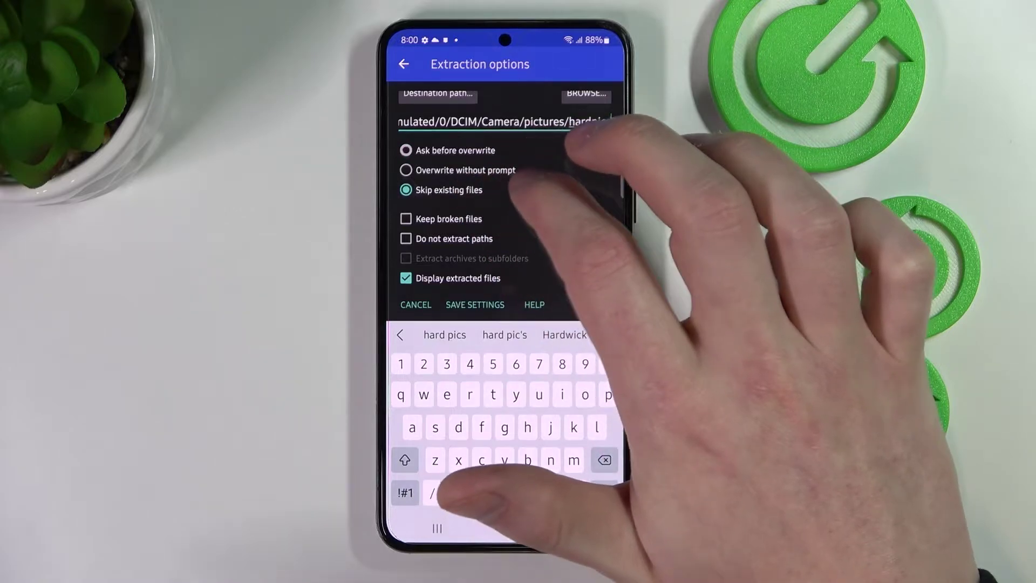
{"action": "left_click", "coordinate": [429, 170]}
{"action": "left_click", "coordinate": [430, 150]}
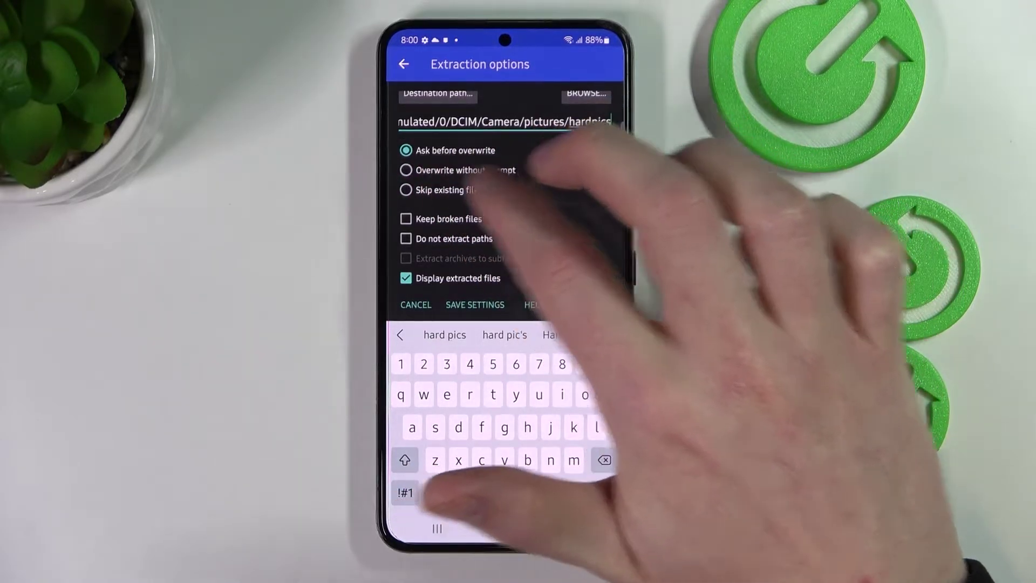
{"action": "left_click", "coordinate": [604, 493]}
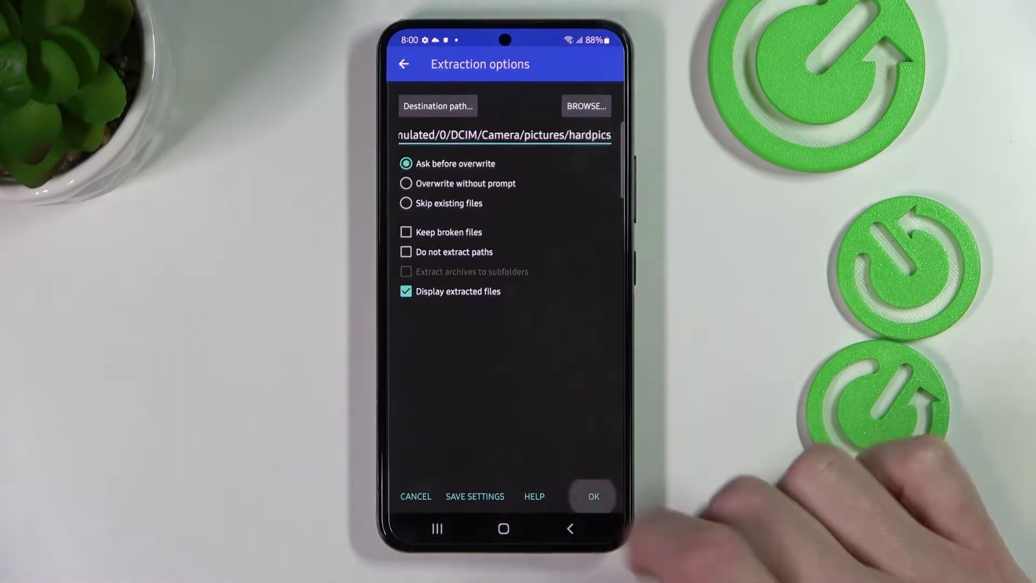
{"action": "left_click", "coordinate": [593, 497]}
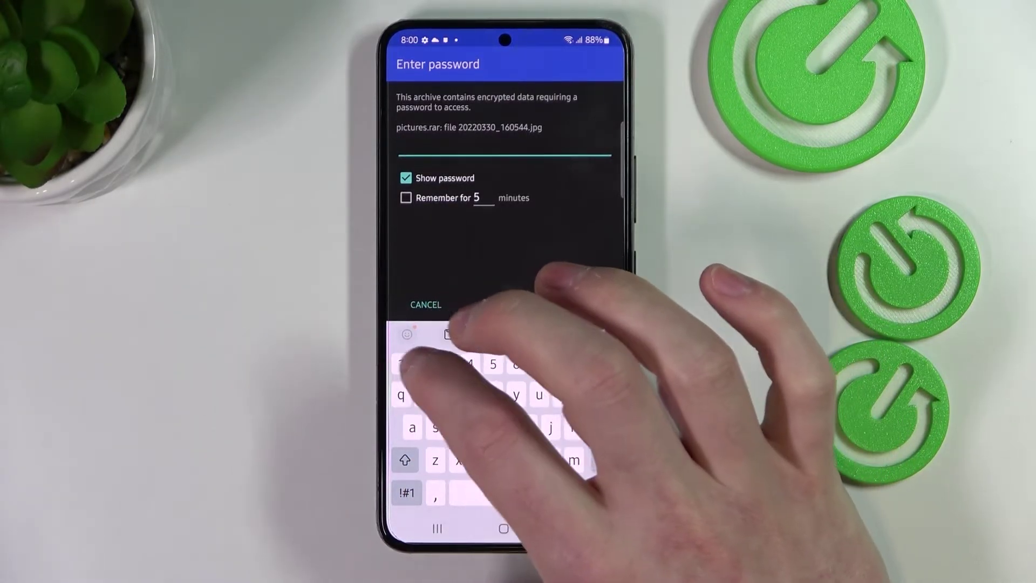
{"action": "type", "text": "123"}
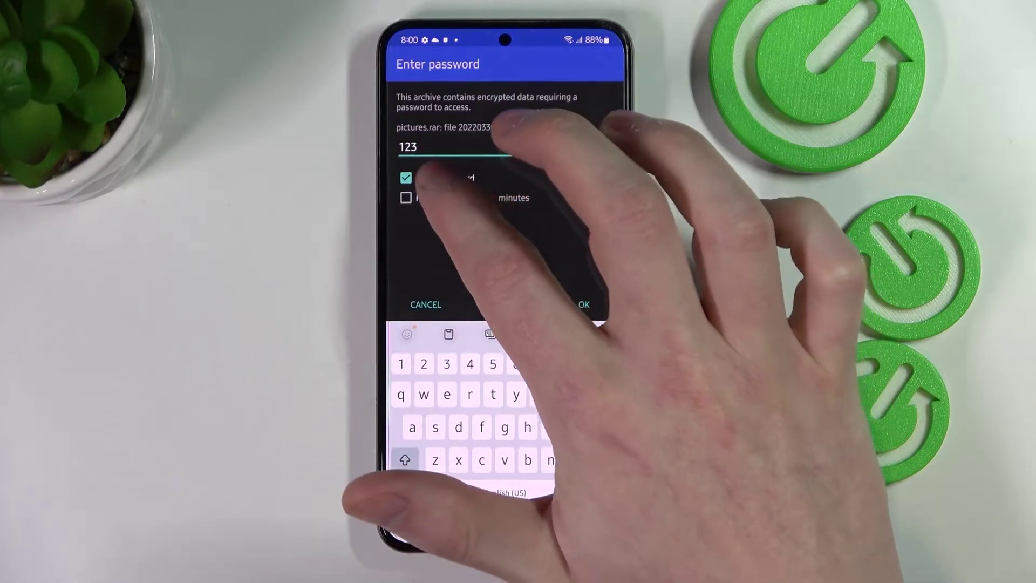
{"action": "left_click", "coordinate": [406, 177]}
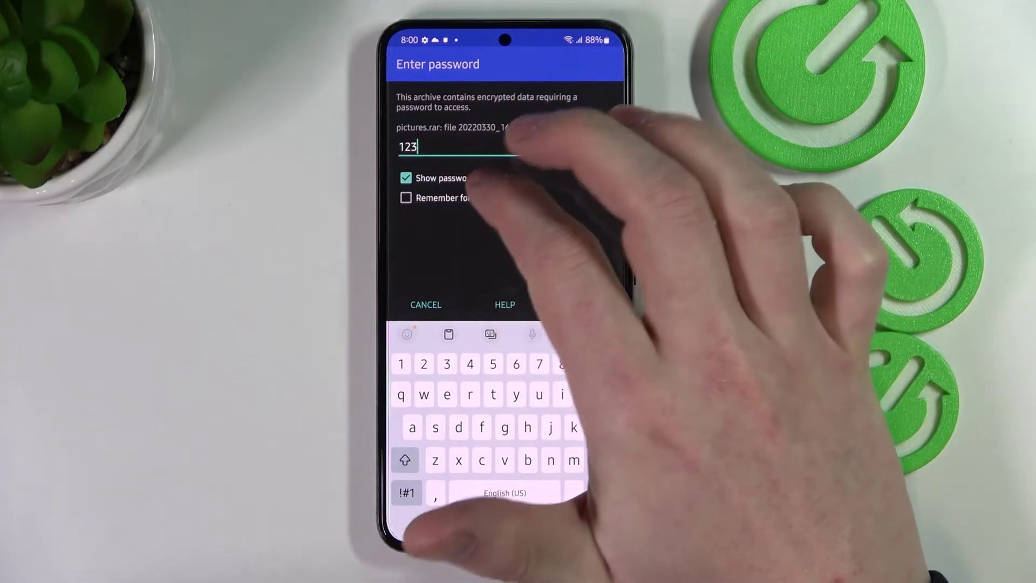
{"action": "left_click", "coordinate": [406, 197]}
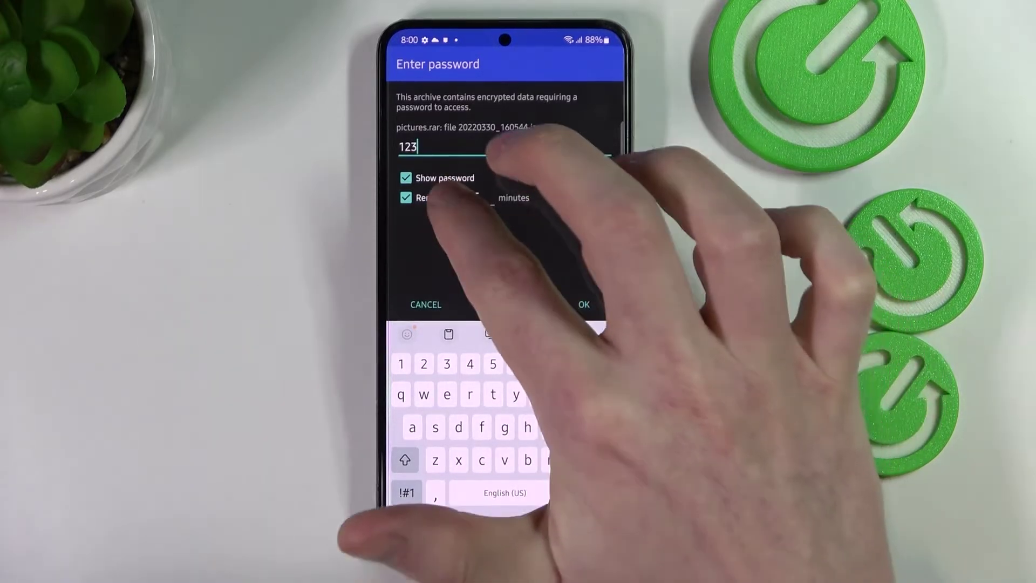
{"action": "left_click", "coordinate": [405, 197]}
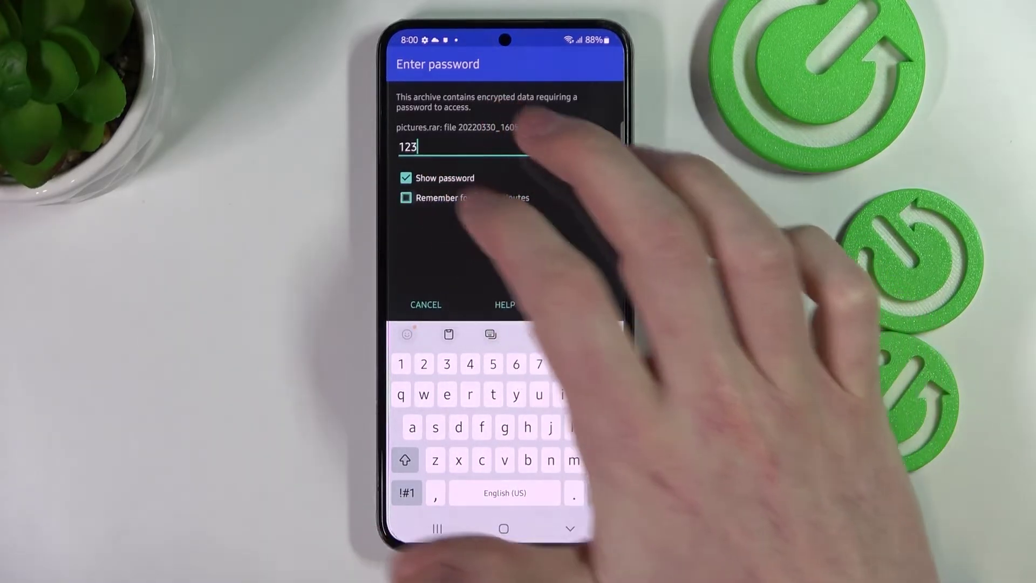
{"action": "left_click", "coordinate": [406, 197]}
{"action": "left_click", "coordinate": [587, 305]}
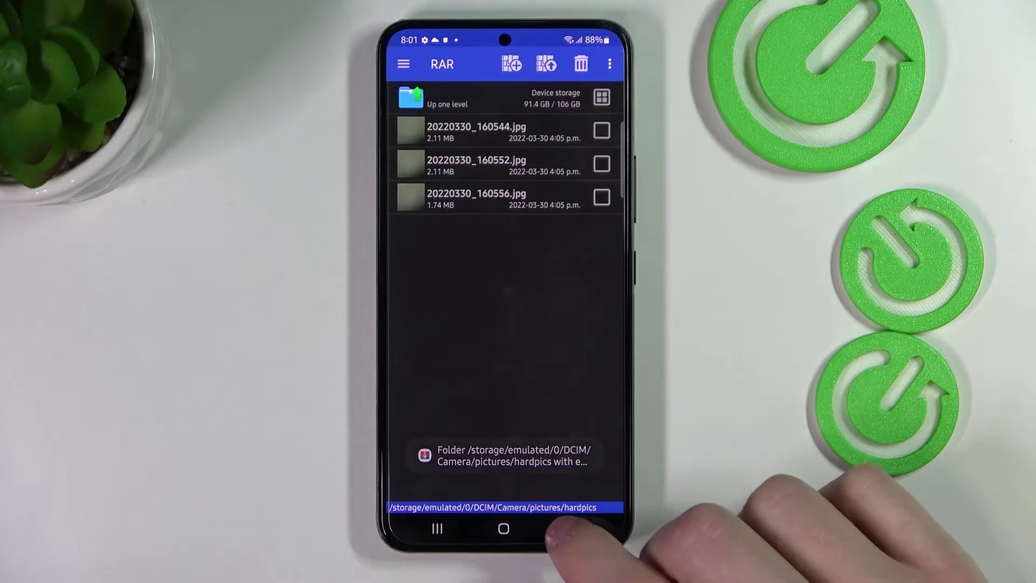
{"action": "left_click", "coordinate": [570, 529]}
{"action": "left_click", "coordinate": [570, 528]}
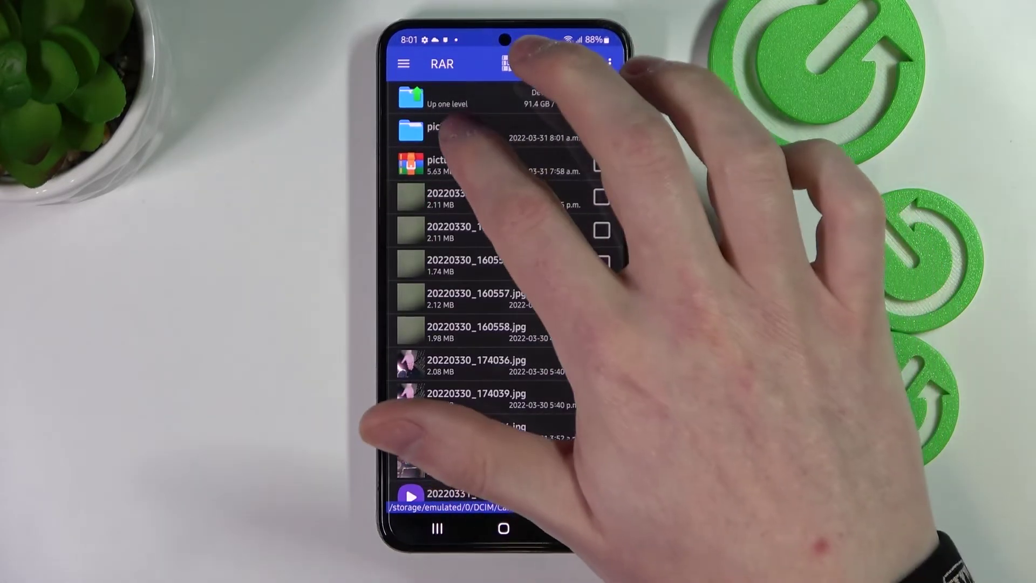
{"action": "left_click", "coordinate": [453, 130]}
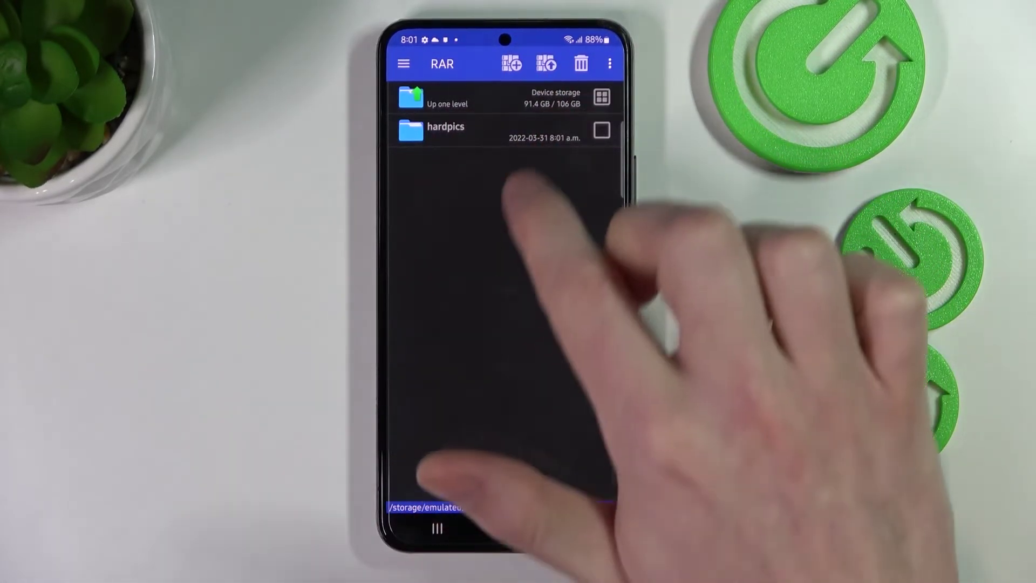
{"action": "left_click", "coordinate": [446, 129]}
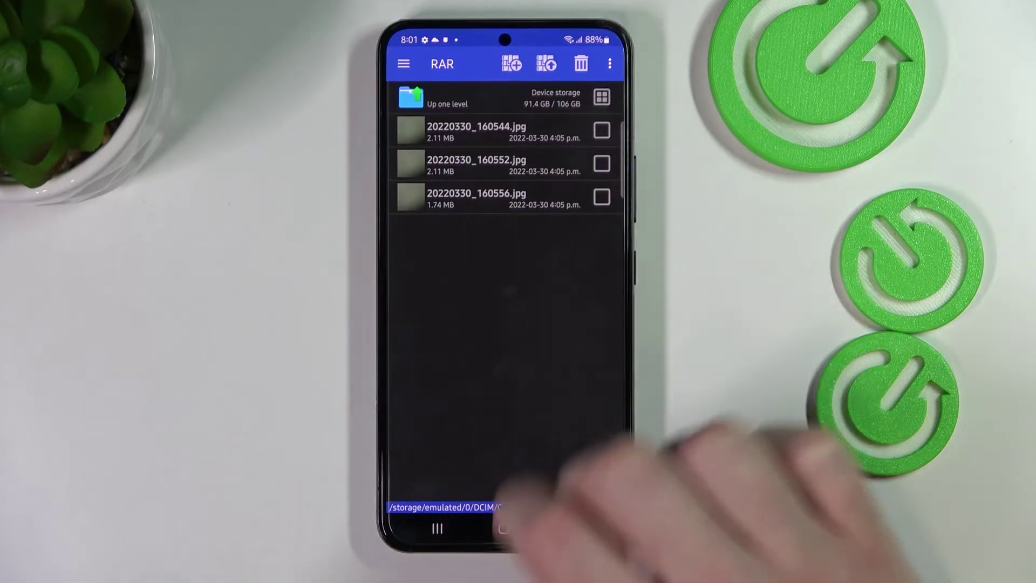